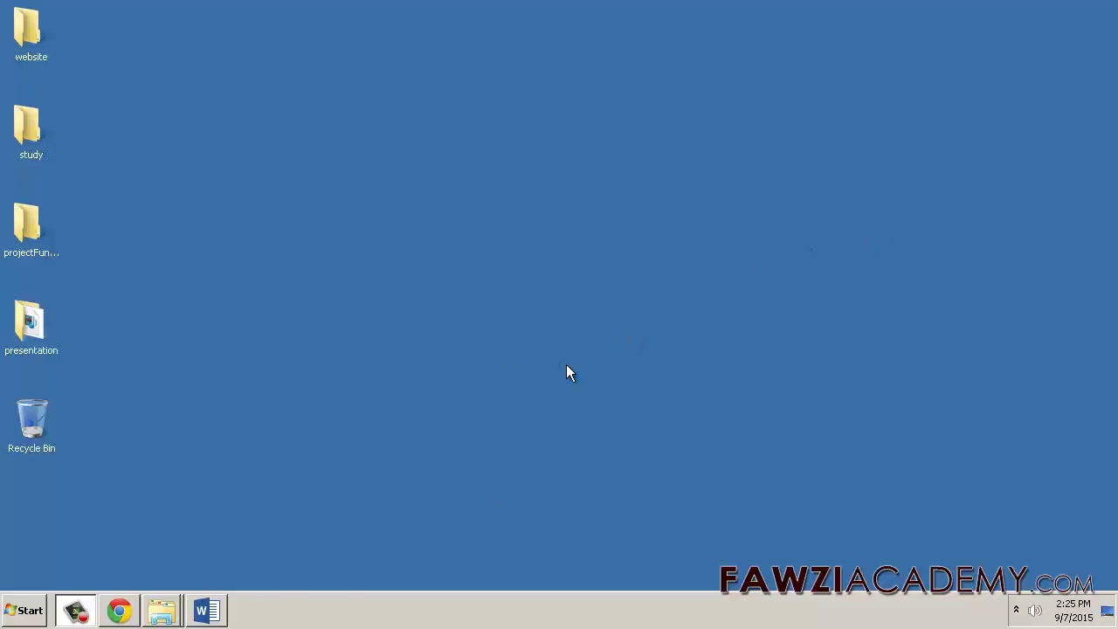
Make 'Ethical Hacking' and 'Foundation for Ethical Hacking' Heading 1, then select 'Introduction to Ethical Hacking'
{"action": "left_click", "coordinate": [208, 614]}
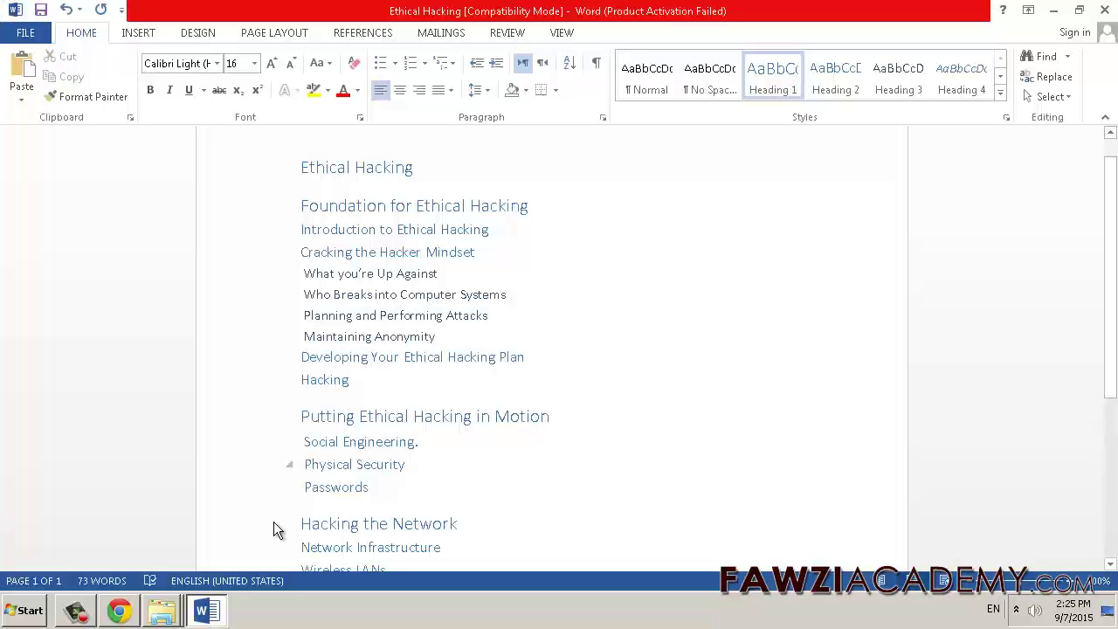
{"action": "mouse_move", "coordinate": [320, 169]}
{"action": "left_click_drag", "start_coordinate": [302, 168], "coordinate": [404, 174]}
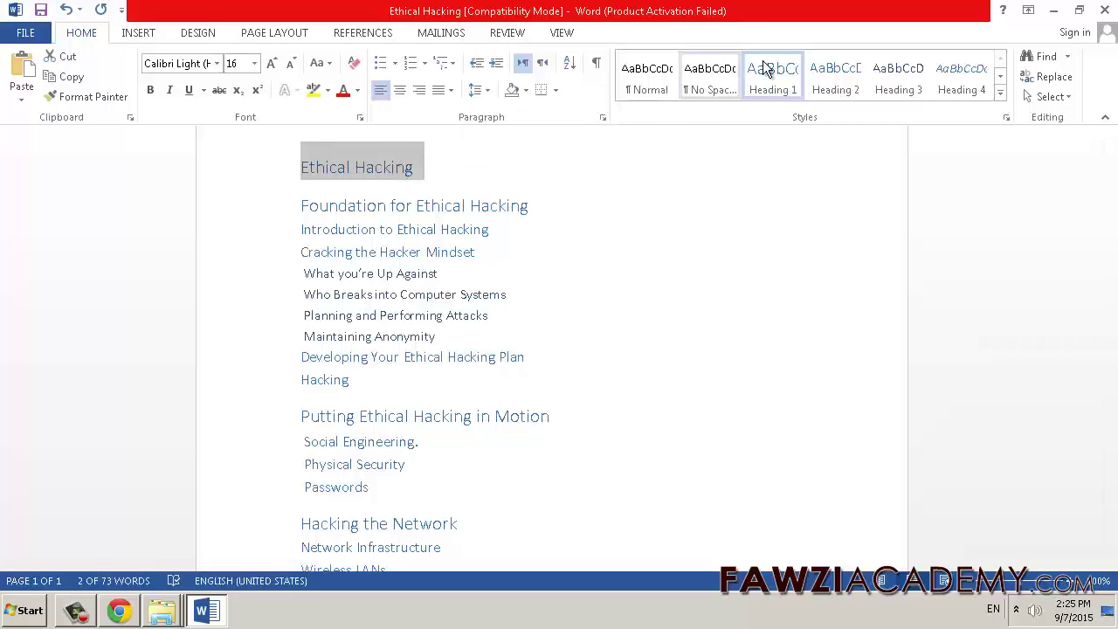
{"action": "left_click", "coordinate": [787, 86]}
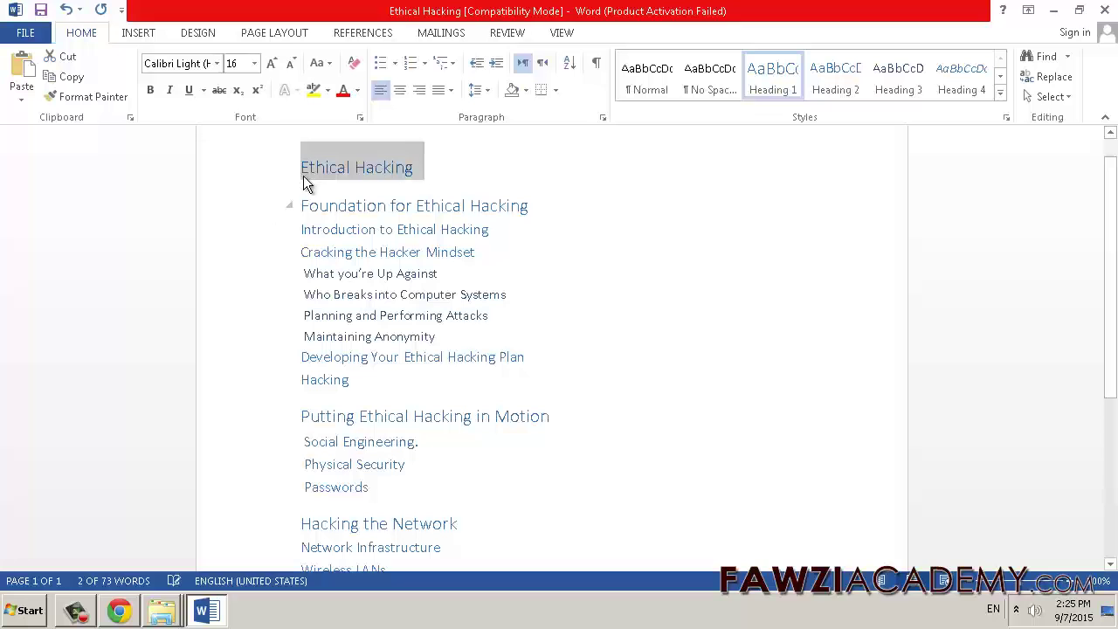
{"action": "left_click_drag", "start_coordinate": [301, 205], "coordinate": [541, 214]}
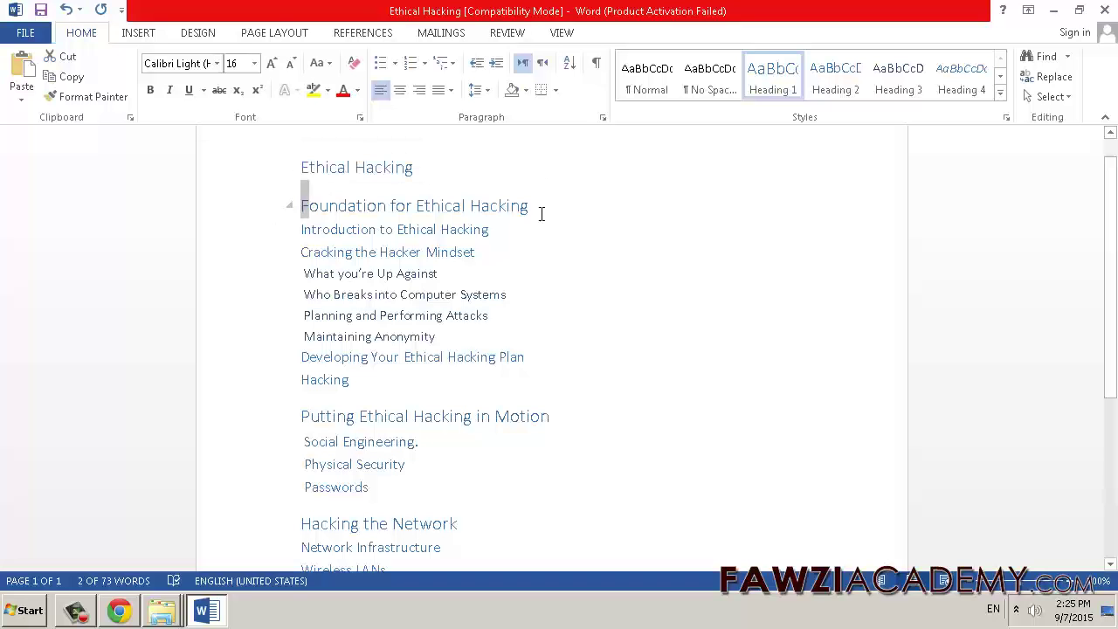
{"action": "left_click", "coordinate": [772, 84]}
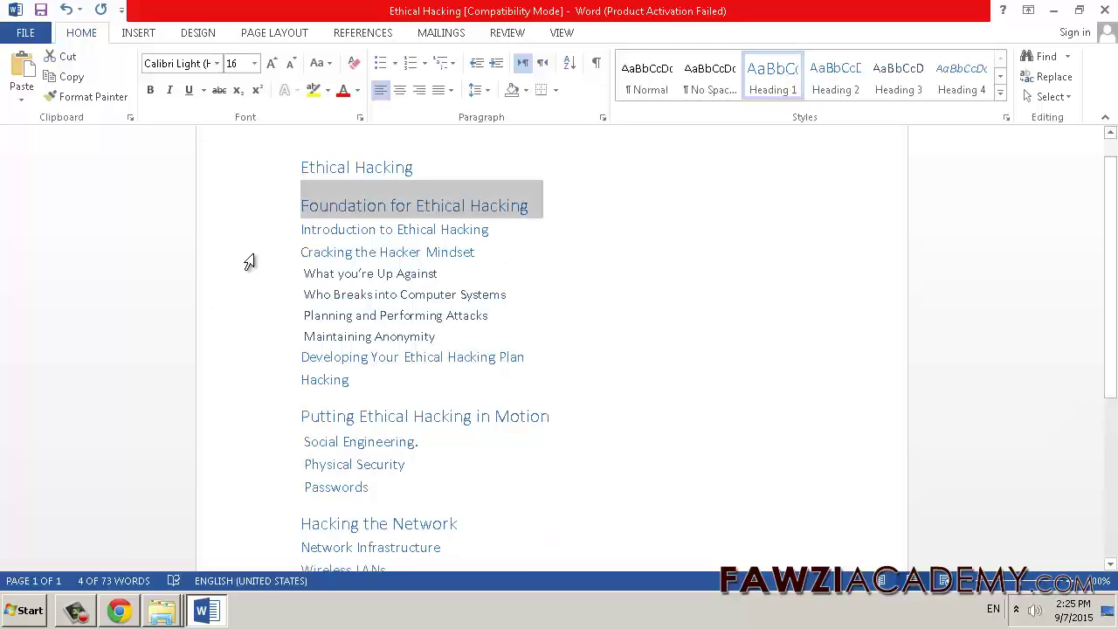
{"action": "left_click_drag", "start_coordinate": [302, 228], "coordinate": [499, 230]}
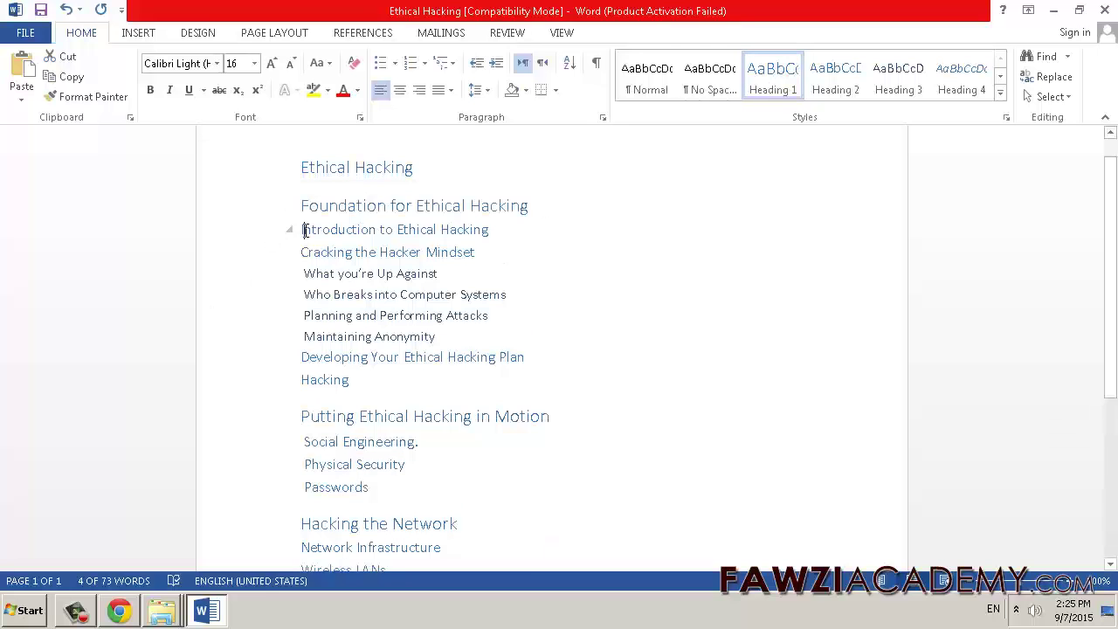
Make 'Introduction to Ethical Hacking' Heading 2 and briefly expand the Styles gallery
{"action": "left_click", "coordinate": [844, 72]}
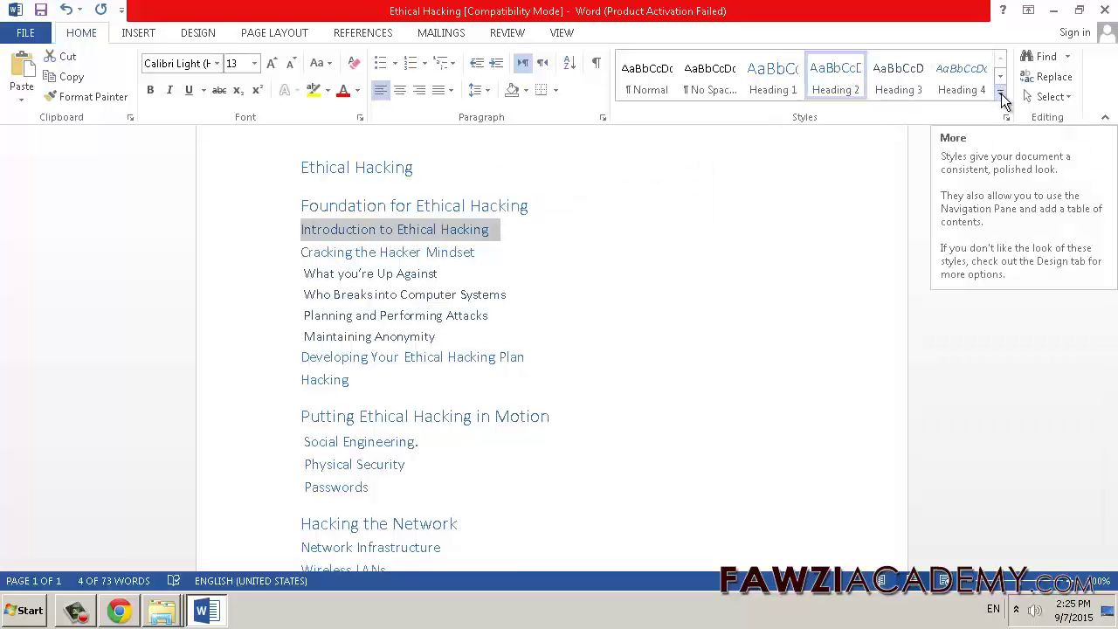
{"action": "left_click", "coordinate": [1001, 95]}
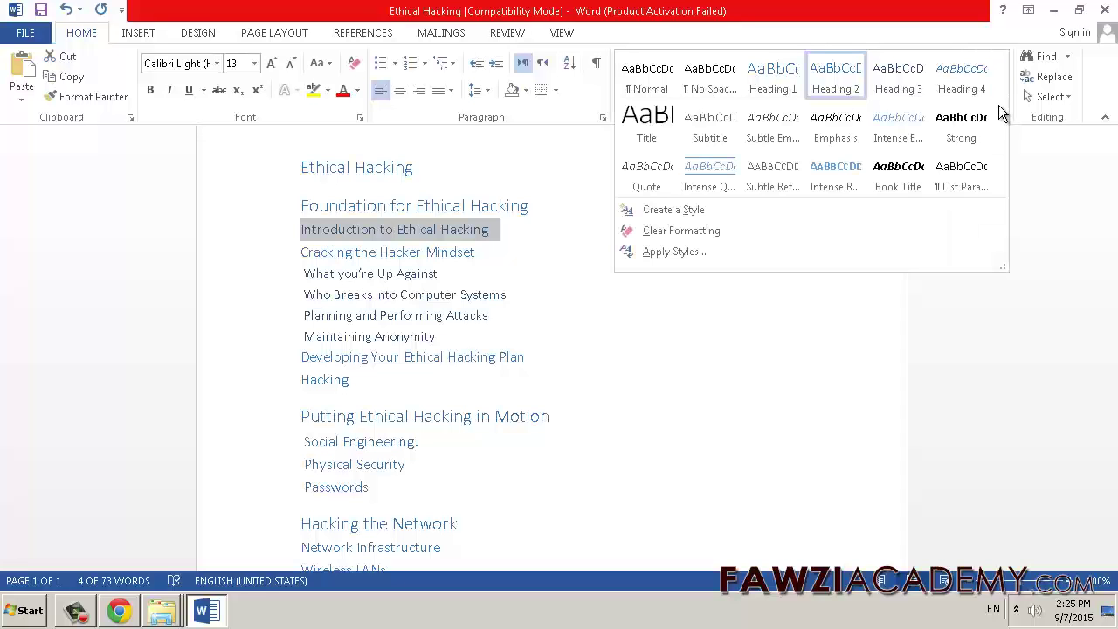
{"action": "left_click", "coordinate": [1045, 170]}
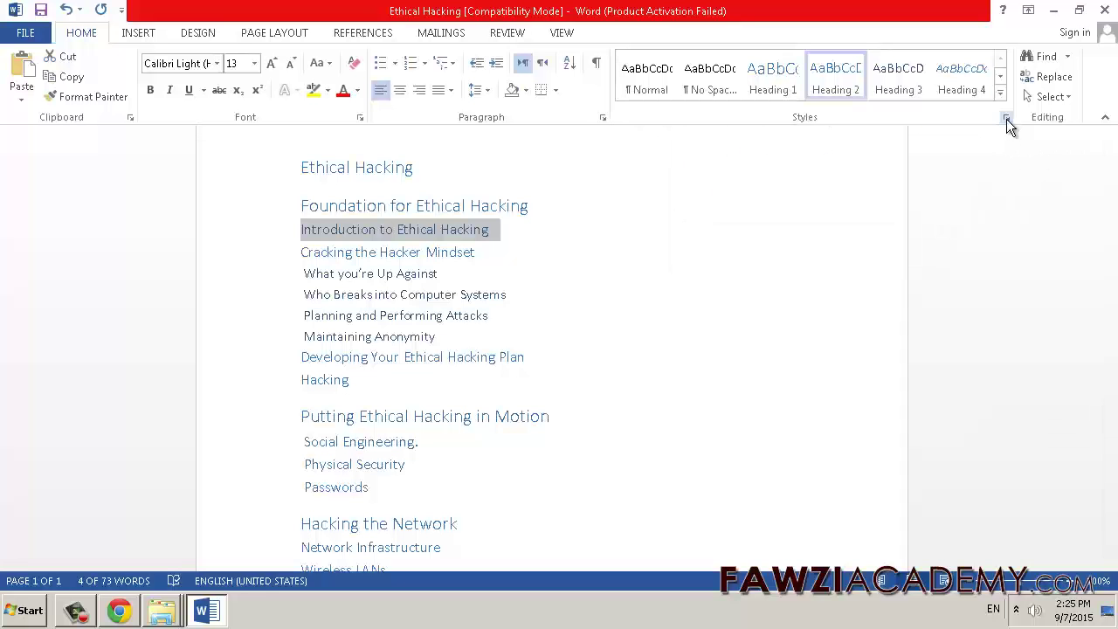
Open the Styles pane and select the 'Cracking the Hacker Mindset' line
{"action": "left_click", "coordinate": [1006, 118]}
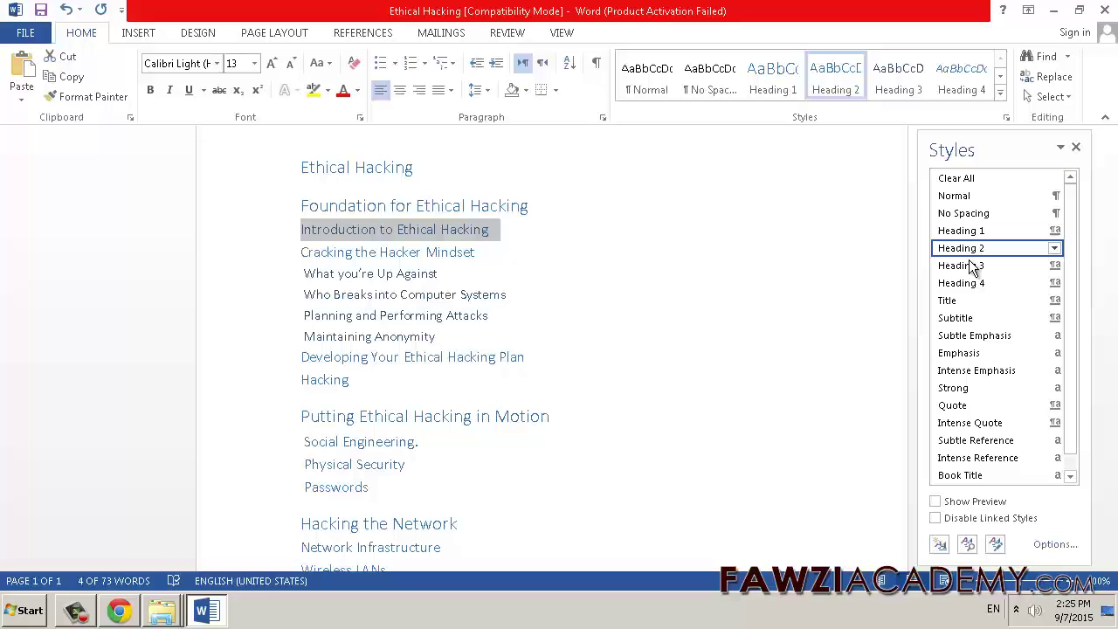
{"action": "left_click", "coordinate": [300, 252]}
{"action": "left_click_drag", "start_coordinate": [301, 252], "coordinate": [475, 251]}
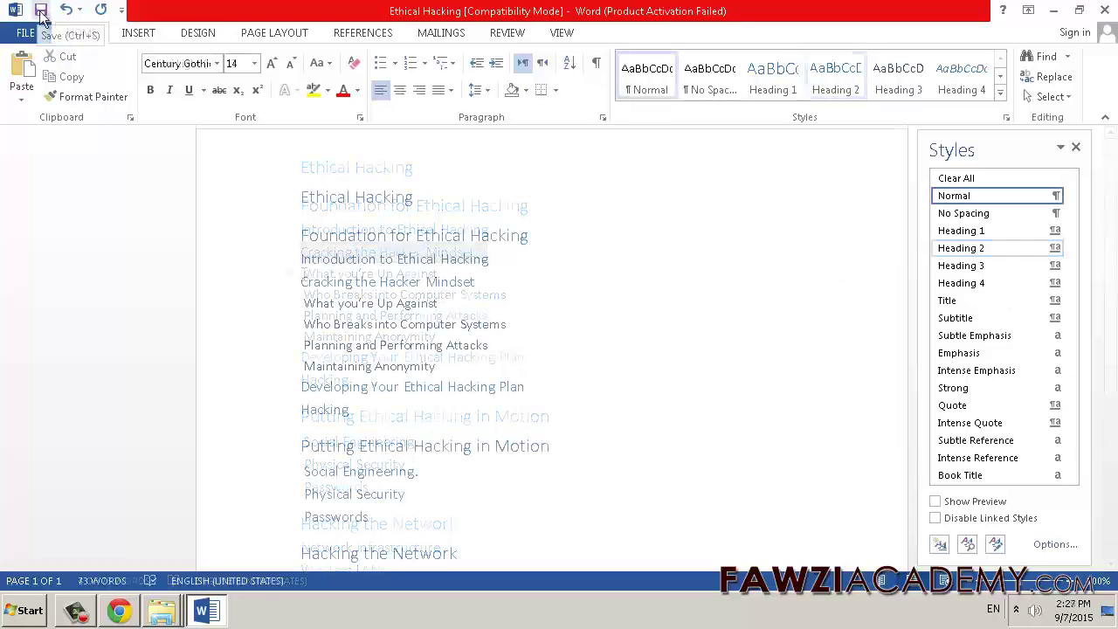
Save 'Ethical Hacking' as Rich Text Format in the fawziacademy folder, then close it
{"action": "left_click", "coordinate": [32, 33]}
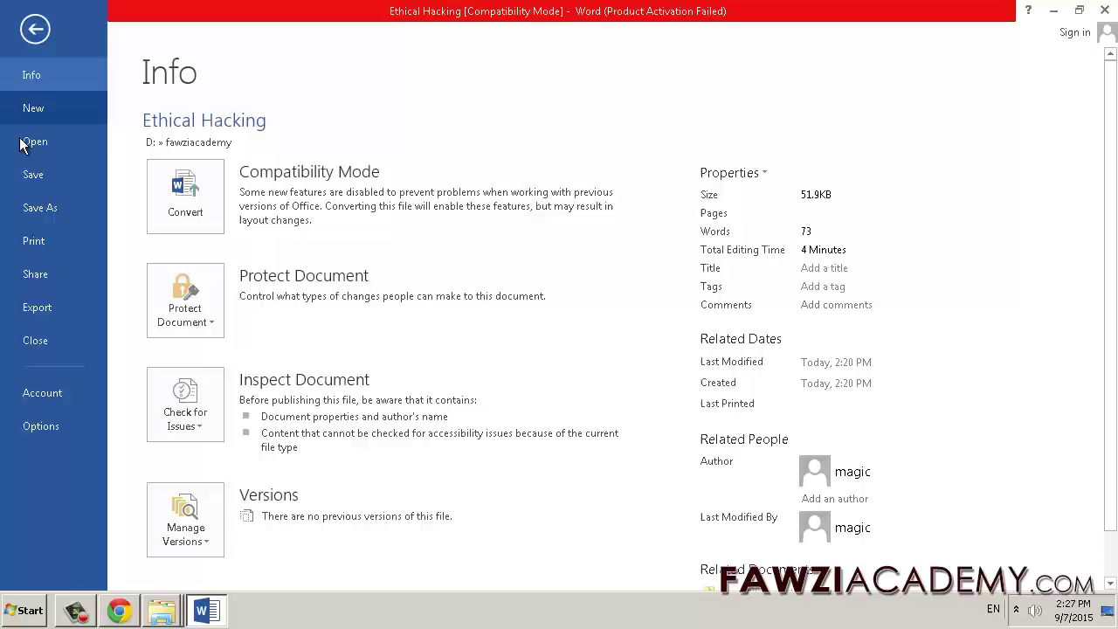
{"action": "left_click", "coordinate": [27, 205]}
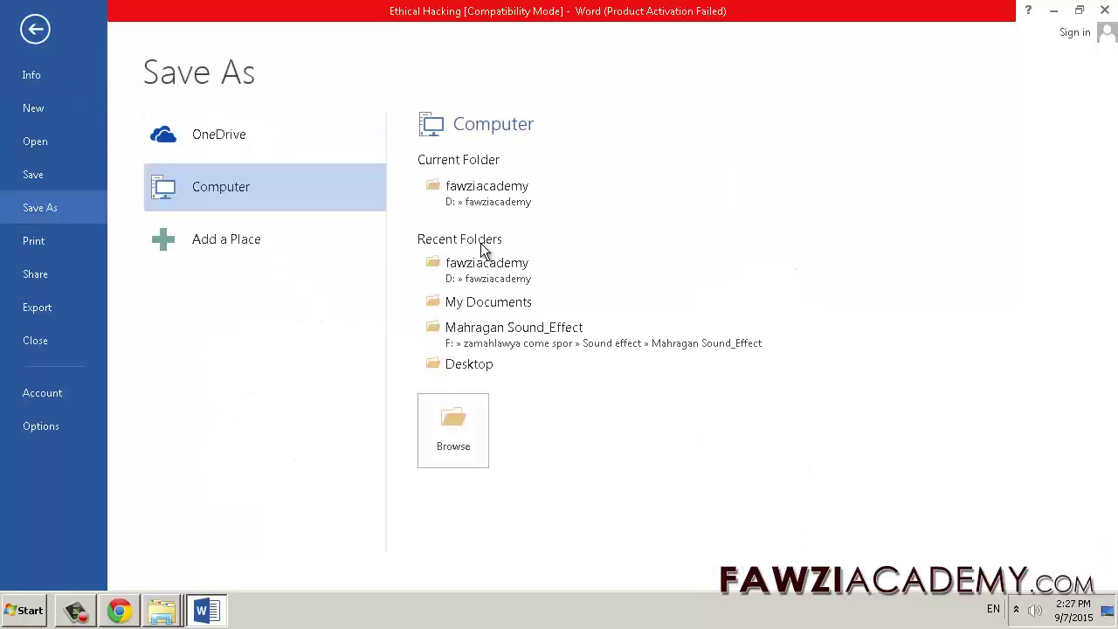
{"action": "left_click", "coordinate": [467, 189]}
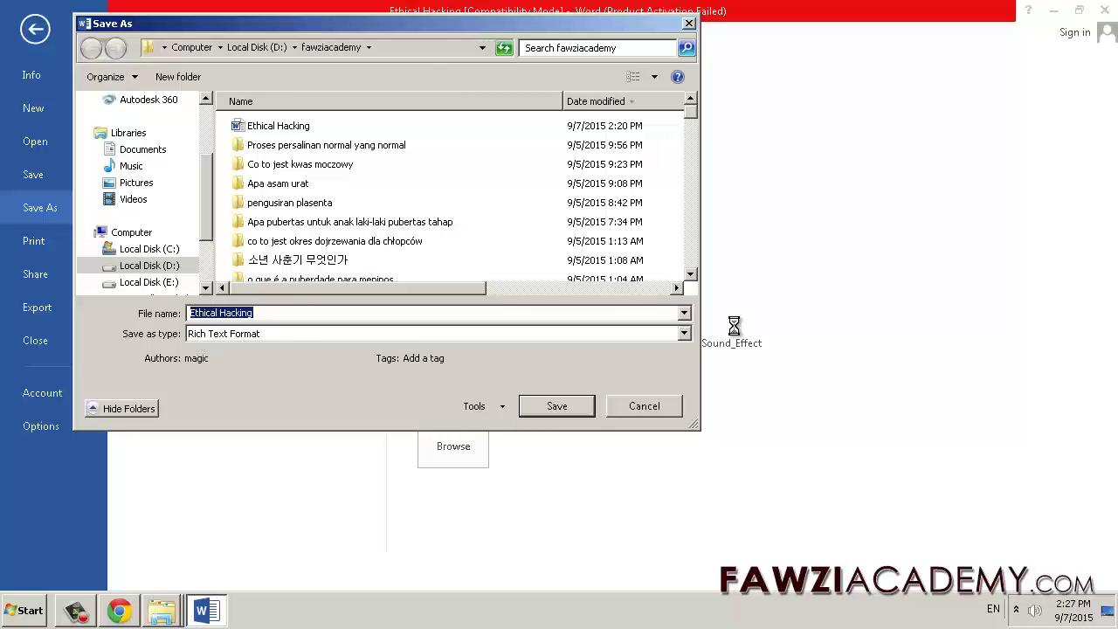
{"action": "key", "text": "Tab"}
{"action": "left_click", "coordinate": [555, 407]}
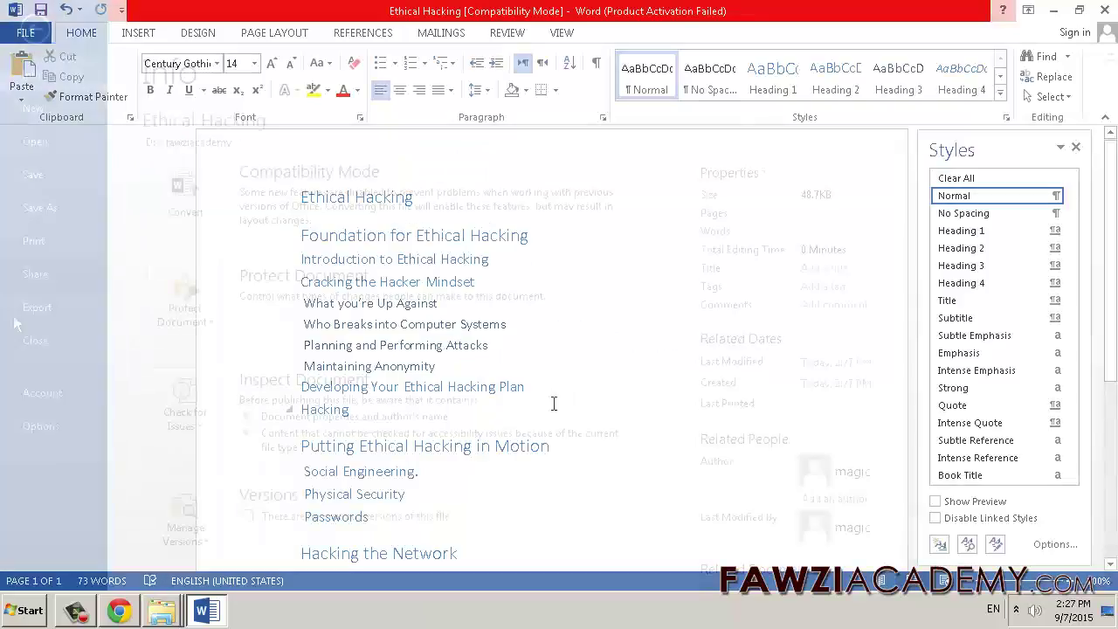
{"action": "left_click", "coordinate": [31, 341]}
Minimize Word and scroll through the 'Style basics in Word' browser article
{"action": "left_click", "coordinate": [1053, 11]}
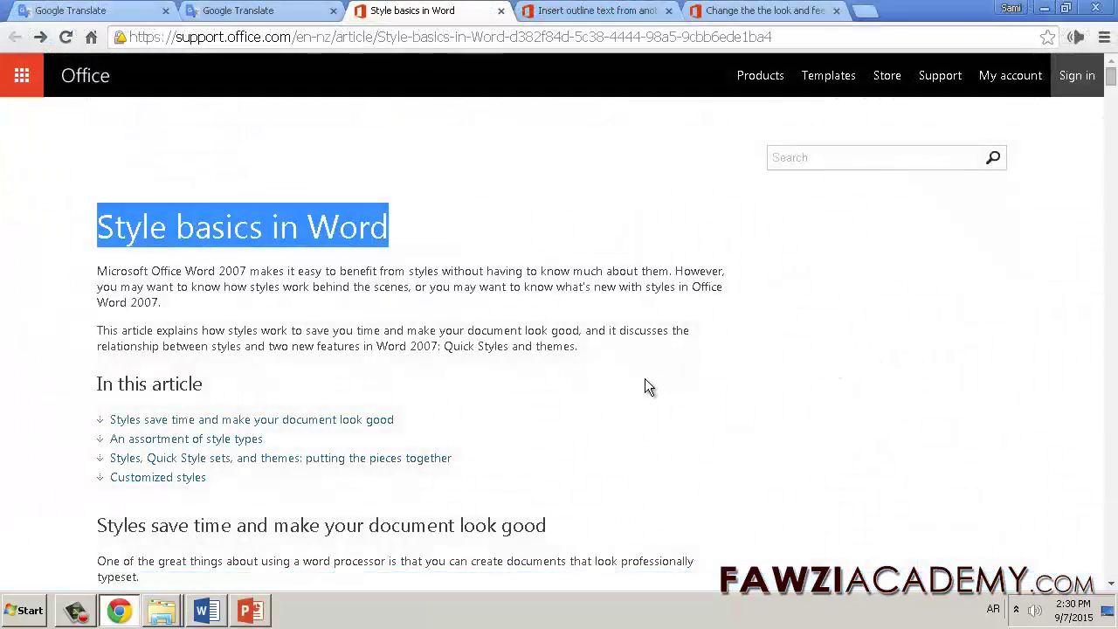
{"action": "scroll", "coordinate": [648, 354], "scroll_direction": "down", "scroll_amount": 1}
{"action": "scroll", "coordinate": [654, 356], "scroll_direction": "down", "scroll_amount": 1}
{"action": "scroll", "coordinate": [660, 356], "scroll_direction": "down", "scroll_amount": 2}
{"action": "scroll", "coordinate": [660, 360], "scroll_direction": "down", "scroll_amount": 1}
{"action": "scroll", "coordinate": [664, 367], "scroll_direction": "down", "scroll_amount": 3}
{"action": "scroll", "coordinate": [716, 371], "scroll_direction": "down", "scroll_amount": 4}
{"action": "scroll", "coordinate": [734, 367], "scroll_direction": "down", "scroll_amount": 3}
{"action": "scroll", "coordinate": [664, 349], "scroll_direction": "down", "scroll_amount": 2}
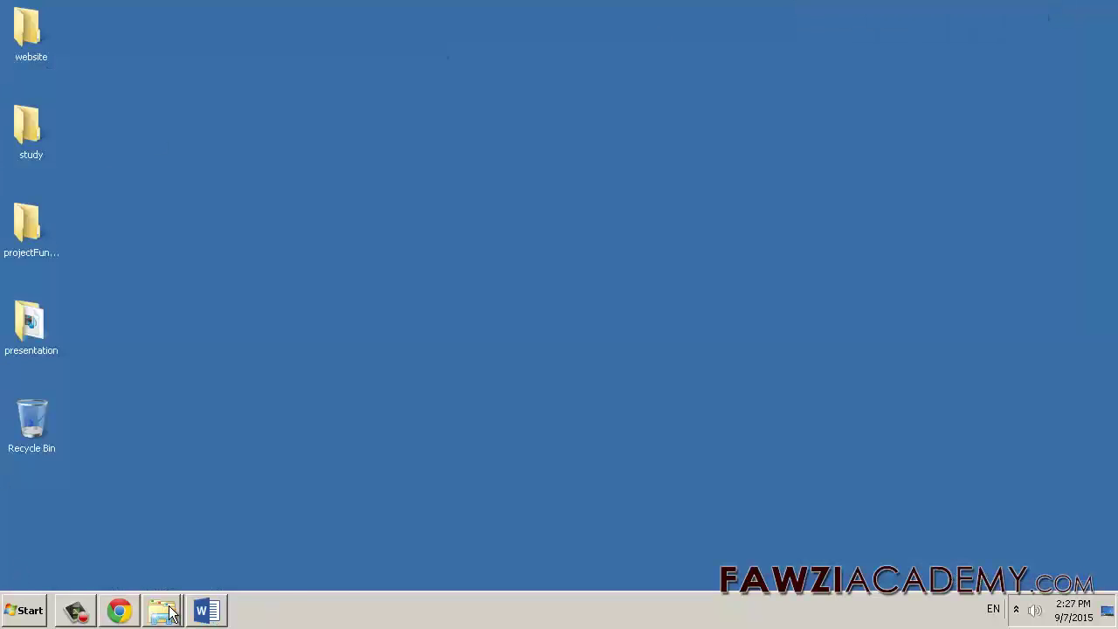
Launch PowerPoint 2013 from the Start menu and create a blank presentation
{"action": "left_click", "coordinate": [17, 611]}
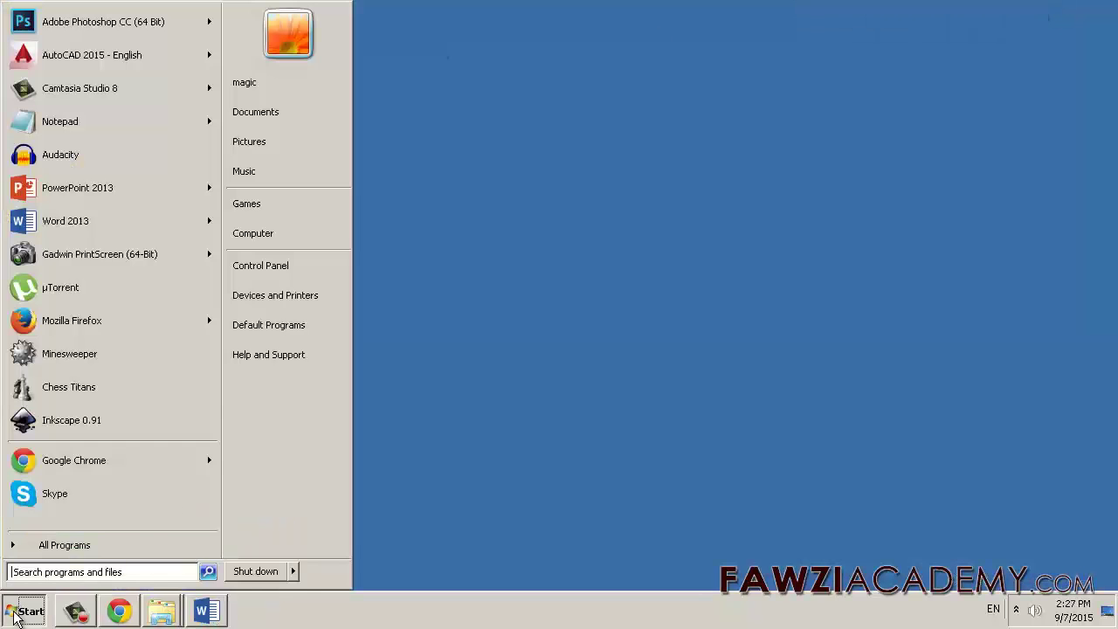
{"action": "left_click", "coordinate": [98, 191]}
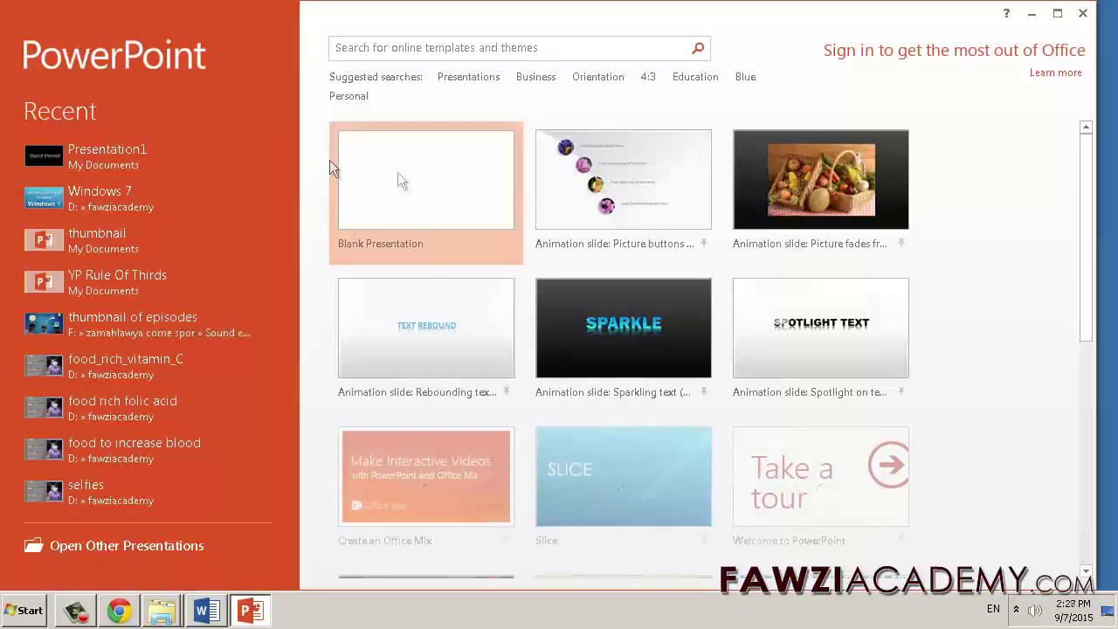
{"action": "left_click", "coordinate": [408, 179]}
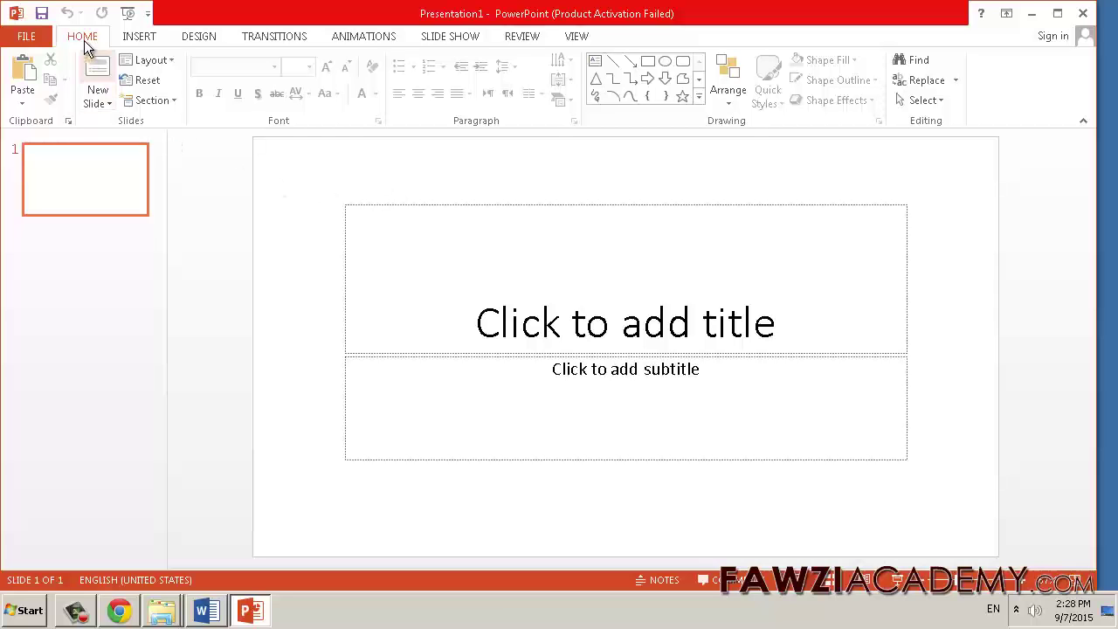
Insert slides from the saved Ethical Hacking RTF outline using New Slide > Slides from Outline
{"action": "left_click", "coordinate": [95, 92]}
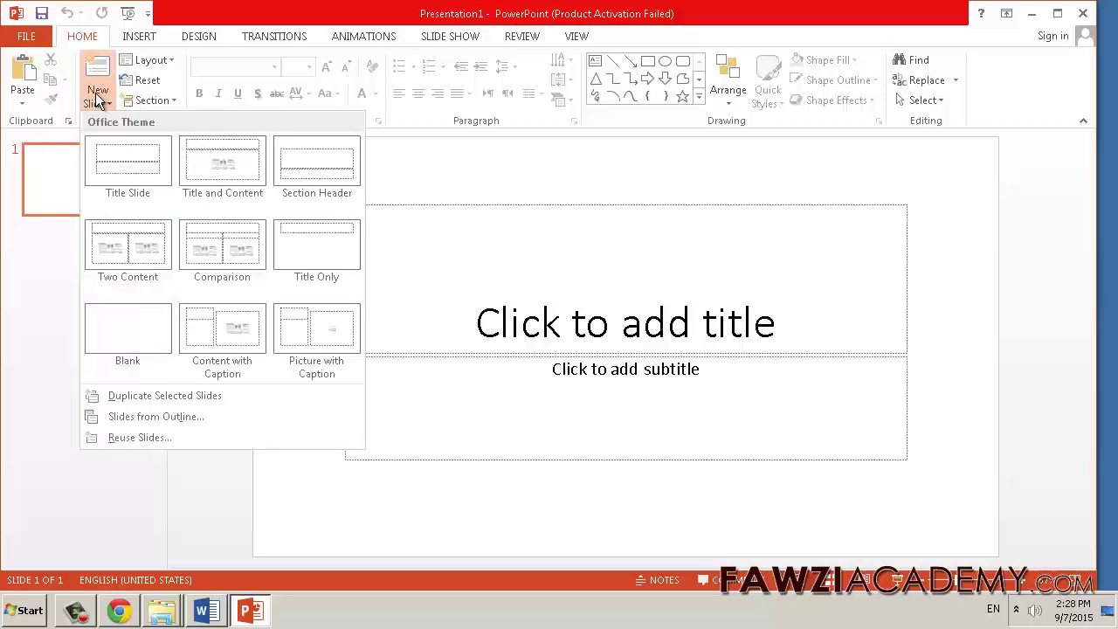
{"action": "left_click", "coordinate": [125, 417]}
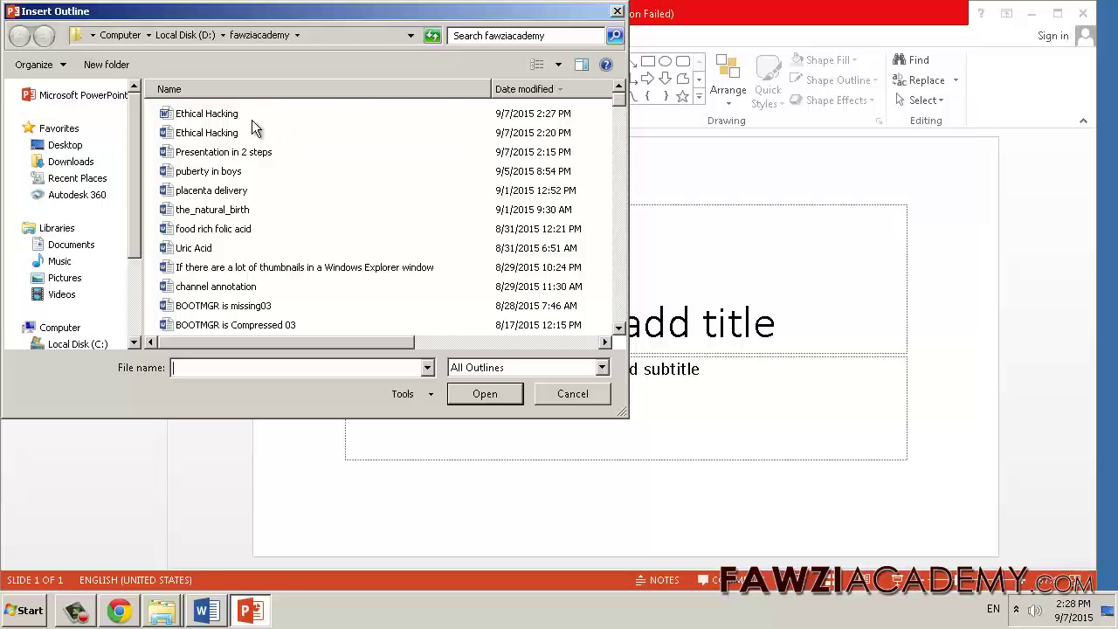
{"action": "left_click", "coordinate": [219, 114]}
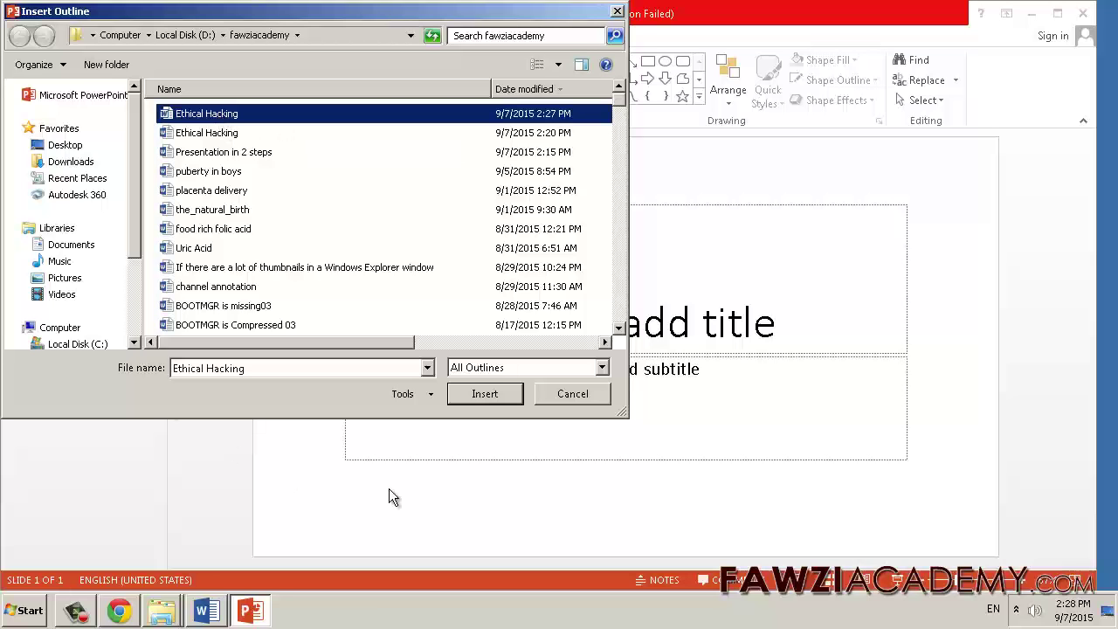
{"action": "left_click", "coordinate": [481, 392]}
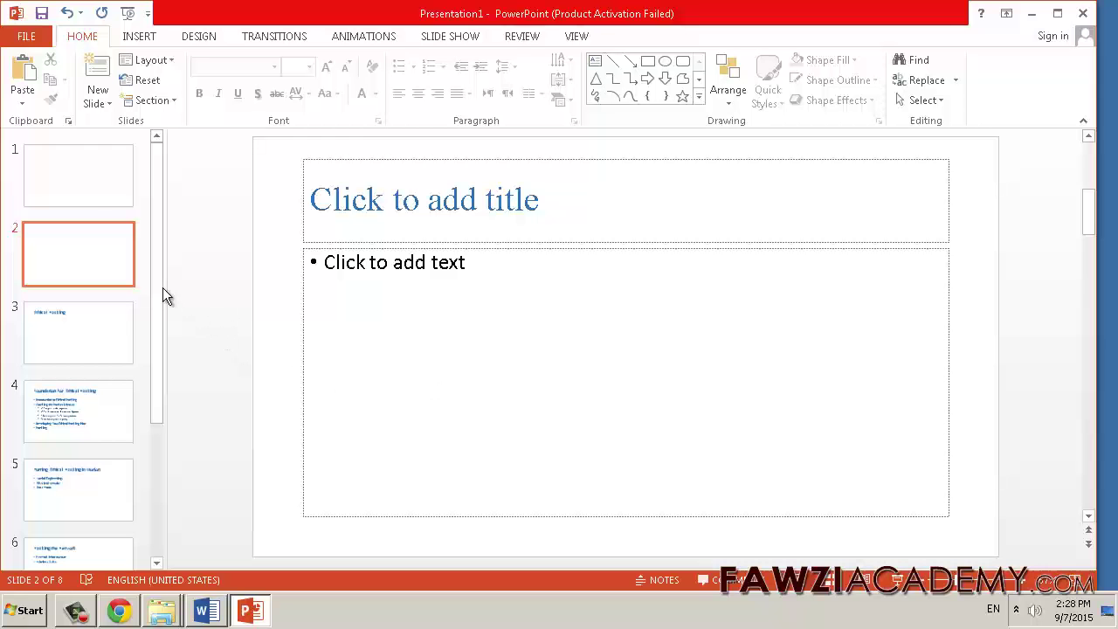
Delete the empty first slide and scroll down through the deck
{"action": "left_click", "coordinate": [73, 186]}
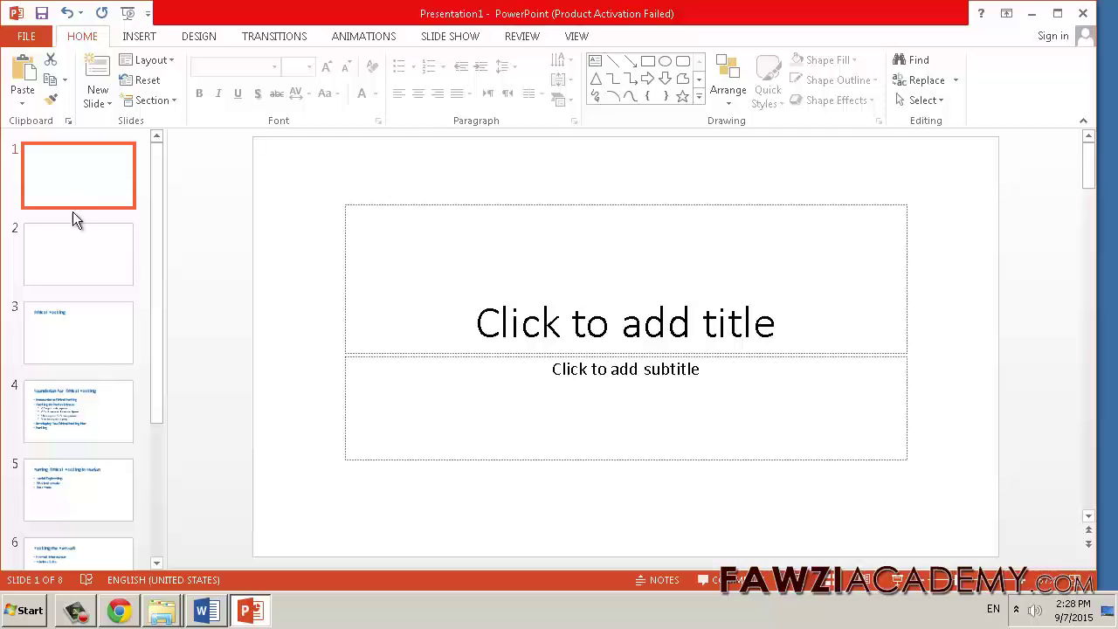
{"action": "key", "text": "Delete"}
{"action": "key", "text": "Delete"}
{"action": "scroll", "coordinate": [428, 381], "scroll_direction": "down", "scroll_amount": 1}
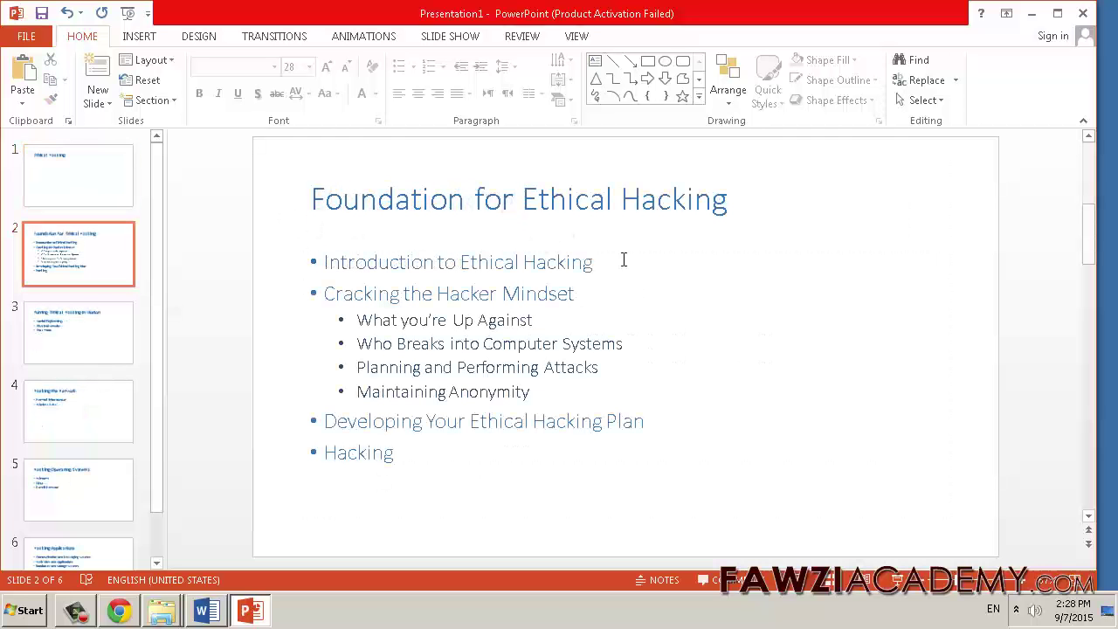
{"action": "scroll", "coordinate": [490, 486], "scroll_direction": "down", "scroll_amount": 1}
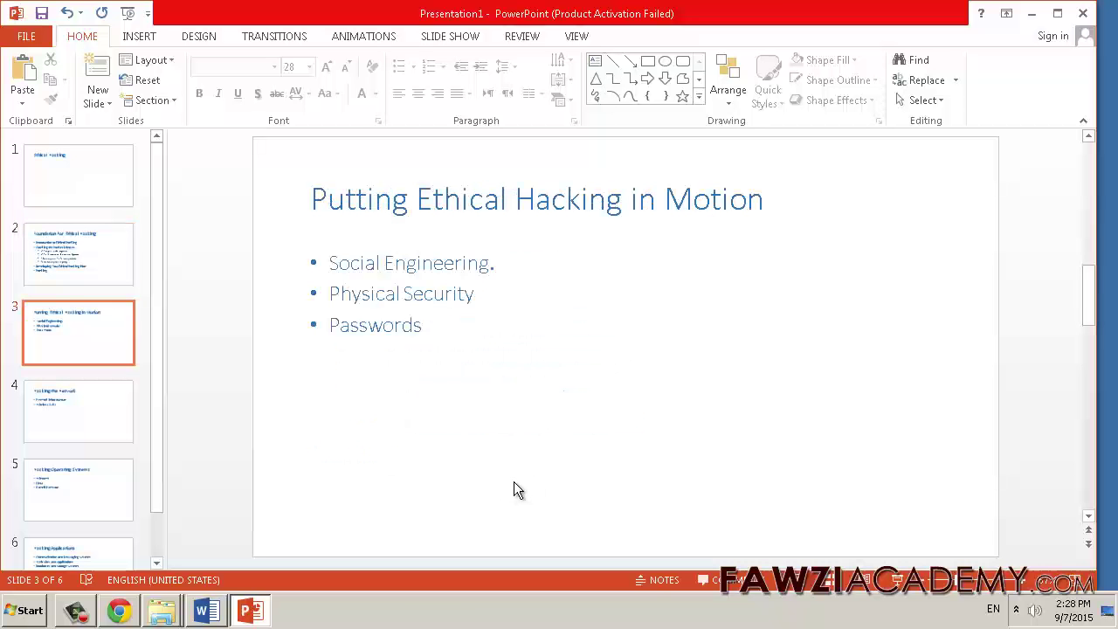
{"action": "scroll", "coordinate": [515, 480], "scroll_direction": "down", "scroll_amount": 1}
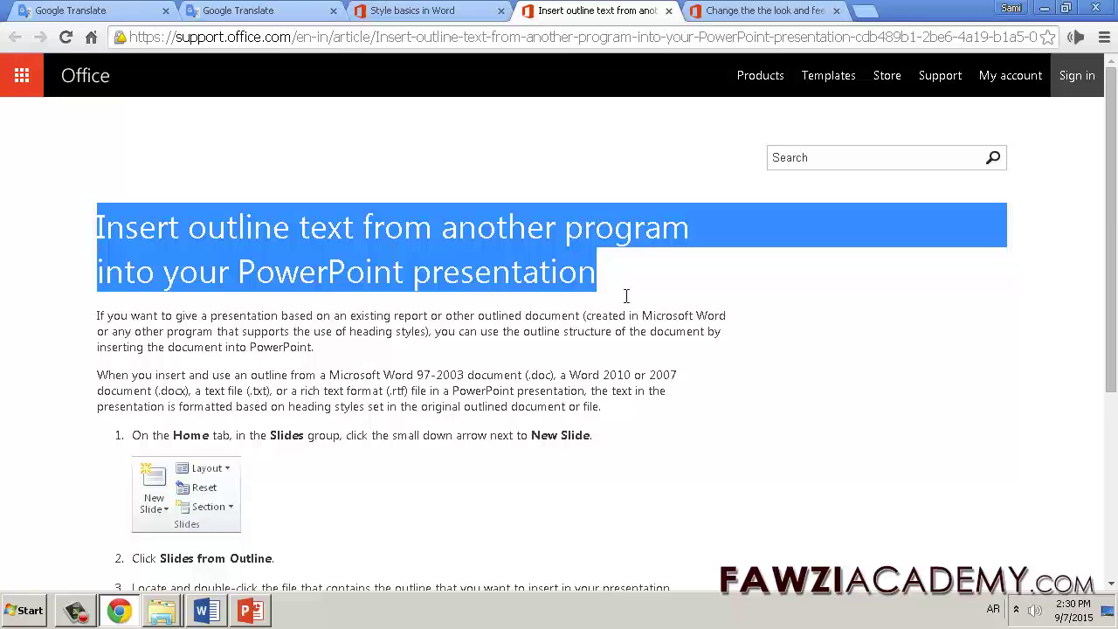
{"action": "scroll", "coordinate": [793, 346], "scroll_direction": "down", "scroll_amount": 3}
{"action": "scroll", "coordinate": [777, 332], "scroll_direction": "down", "scroll_amount": 1}
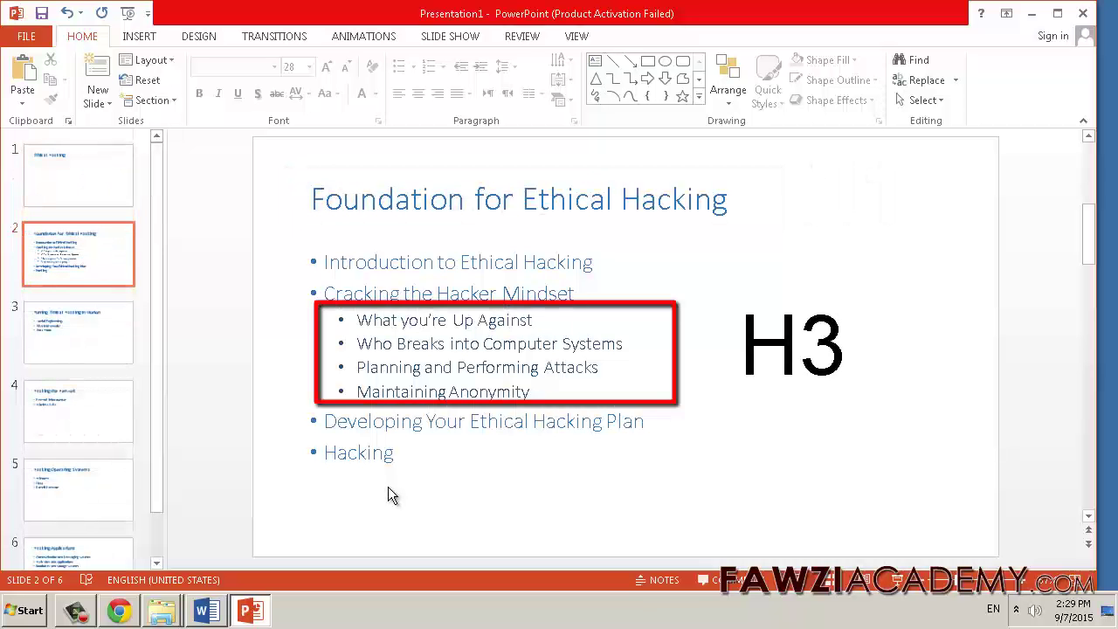
{"action": "scroll", "coordinate": [388, 487], "scroll_direction": "down", "scroll_amount": 1}
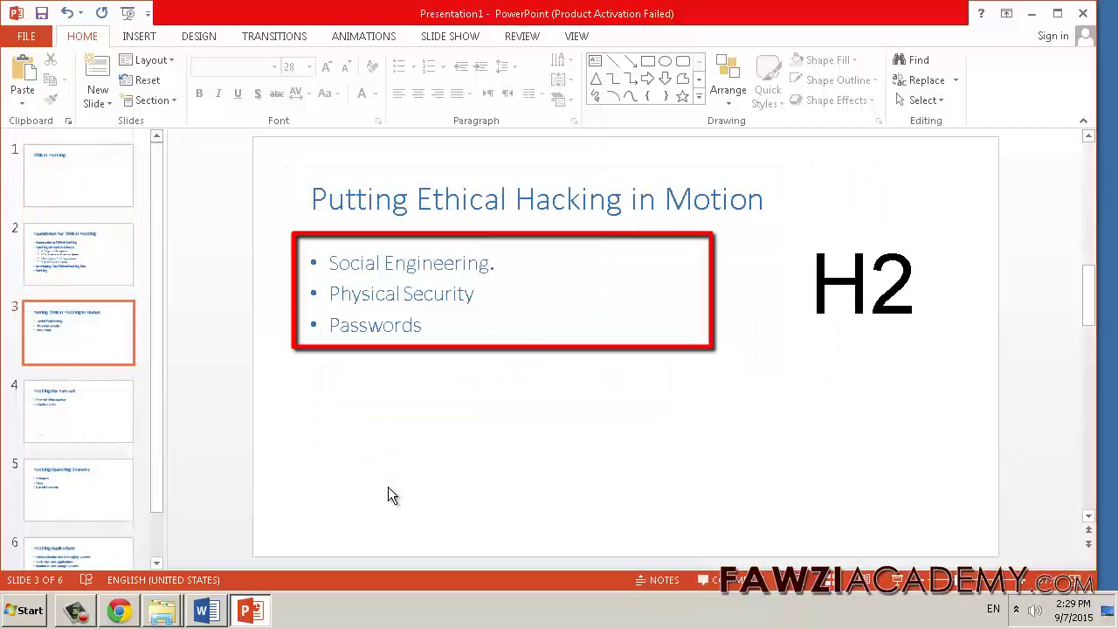
{"action": "scroll", "coordinate": [388, 486], "scroll_direction": "down", "scroll_amount": 1}
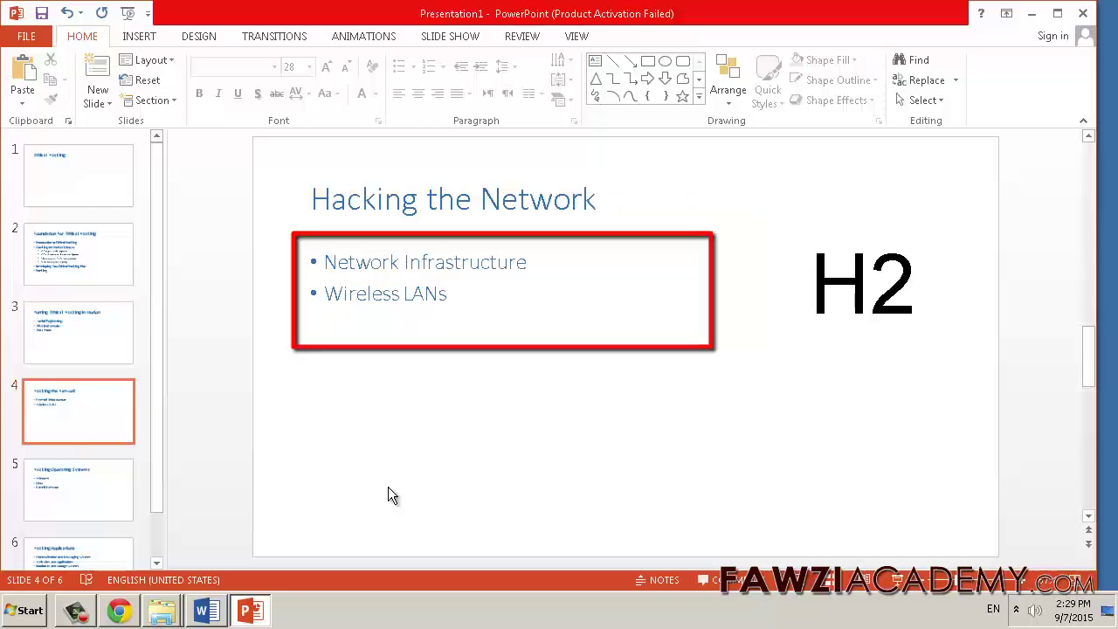
{"action": "scroll", "coordinate": [388, 486], "scroll_direction": "down", "scroll_amount": 1}
{"action": "scroll", "coordinate": [388, 495], "scroll_direction": "down", "scroll_amount": 1}
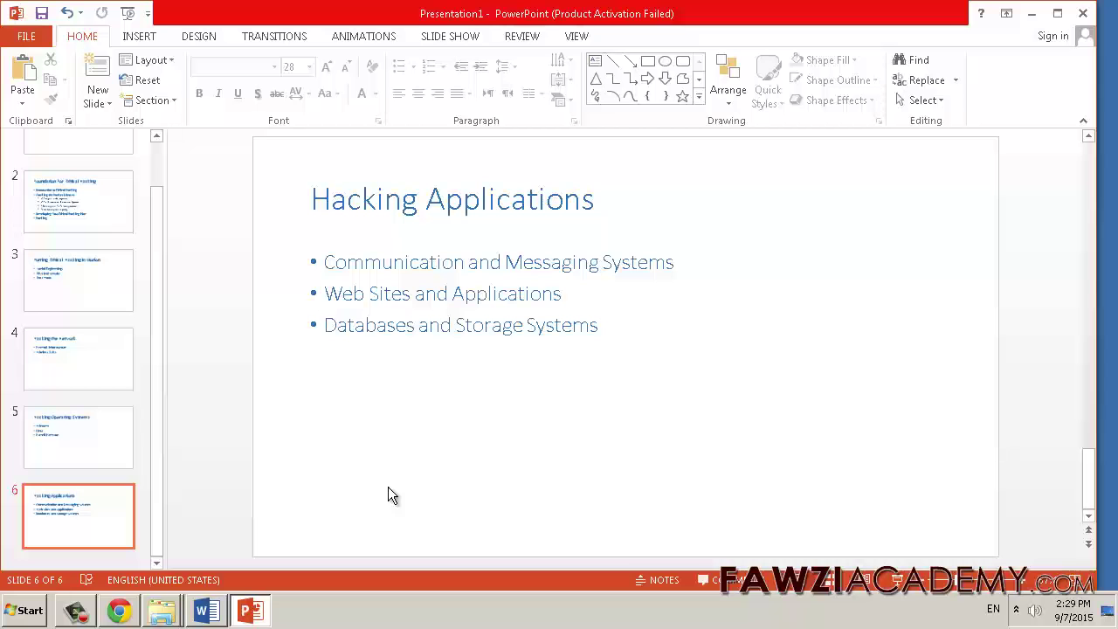
Apply the Facet theme from the Design tab's Themes gallery in its blue variant
{"action": "left_click", "coordinate": [196, 36]}
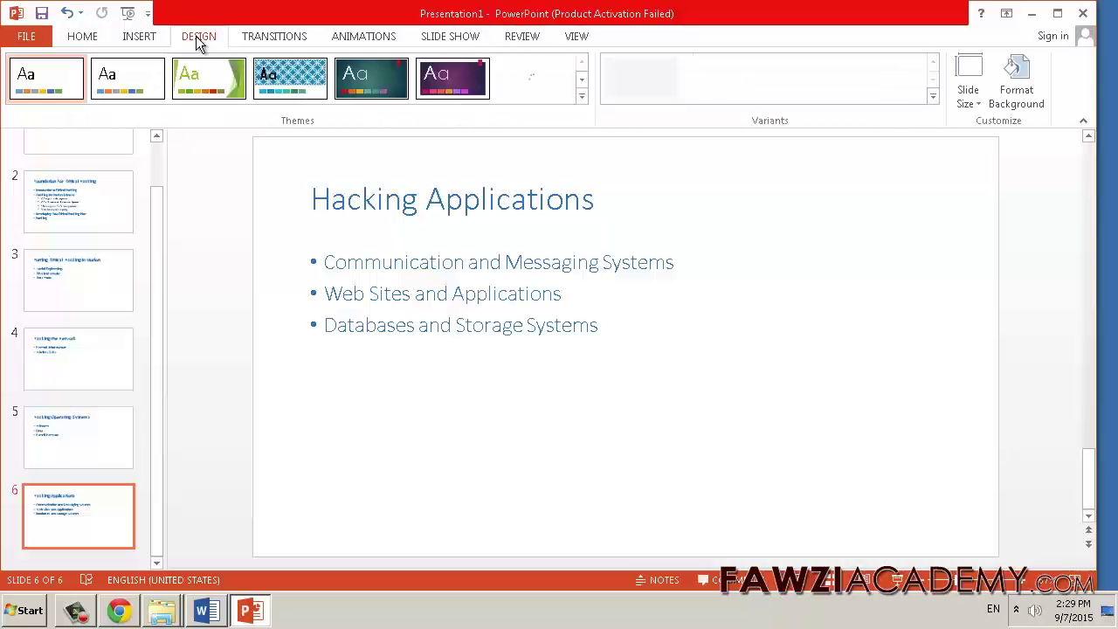
{"action": "left_click", "coordinate": [583, 94]}
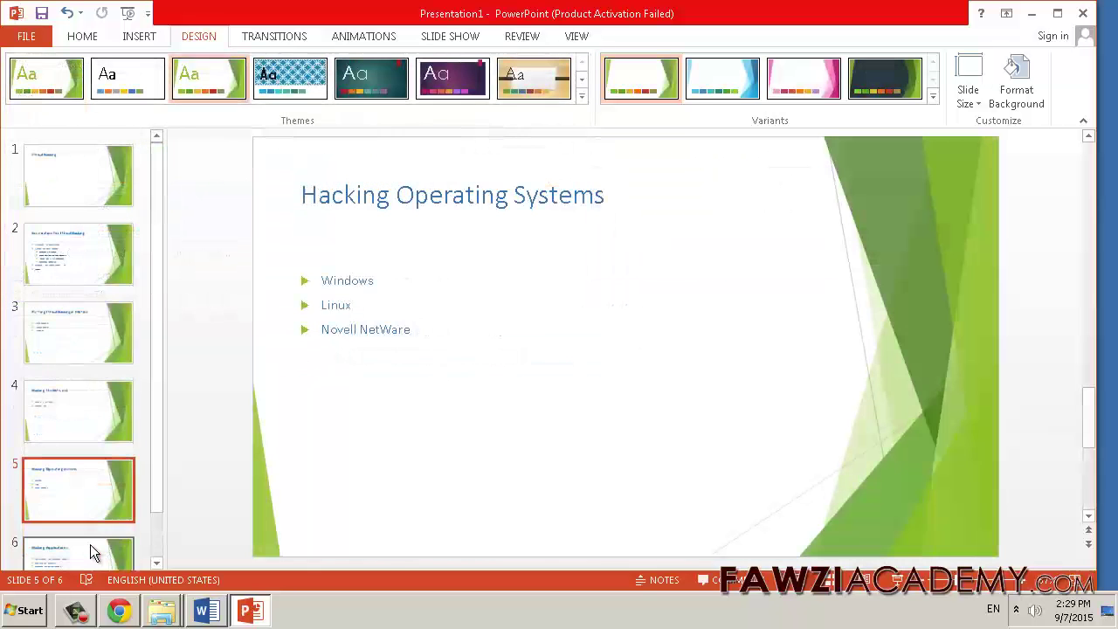
{"action": "left_click", "coordinate": [90, 546]}
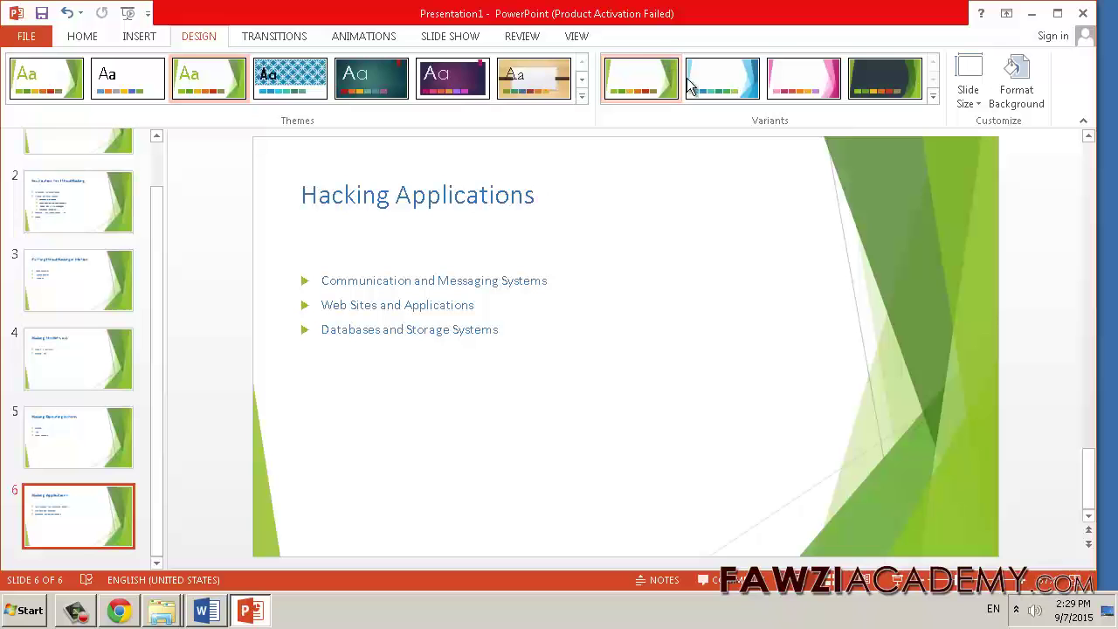
{"action": "left_click", "coordinate": [720, 79]}
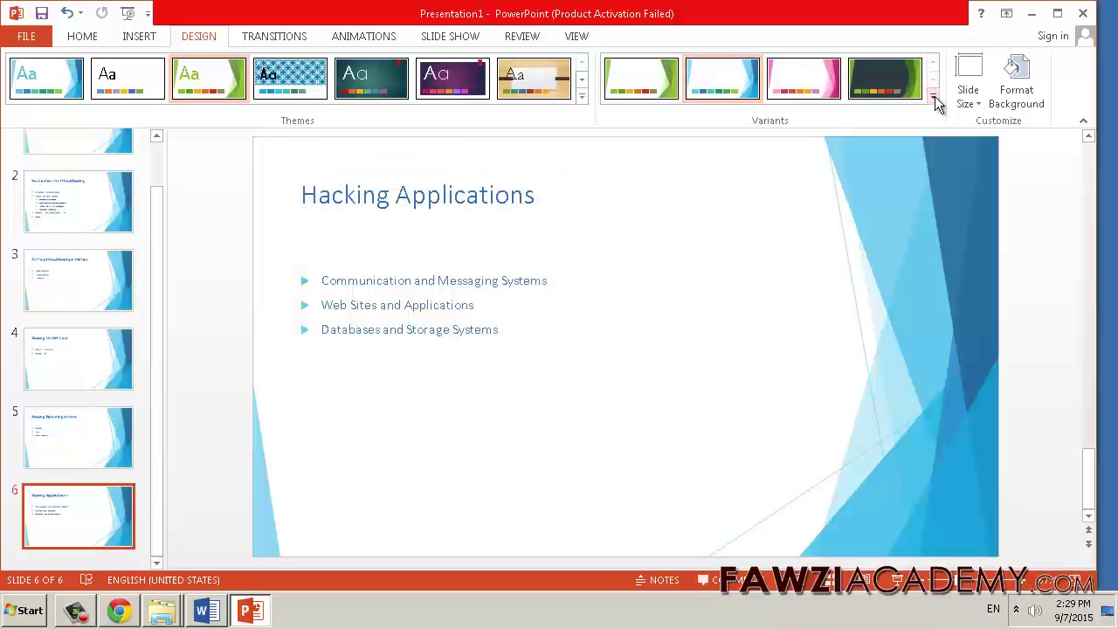
Preview theme colour palettes, consult the themes article, and switch the Facet theme to pink-magenta
{"action": "left_click", "coordinate": [934, 96]}
{"action": "mouse_move", "coordinate": [642, 116]}
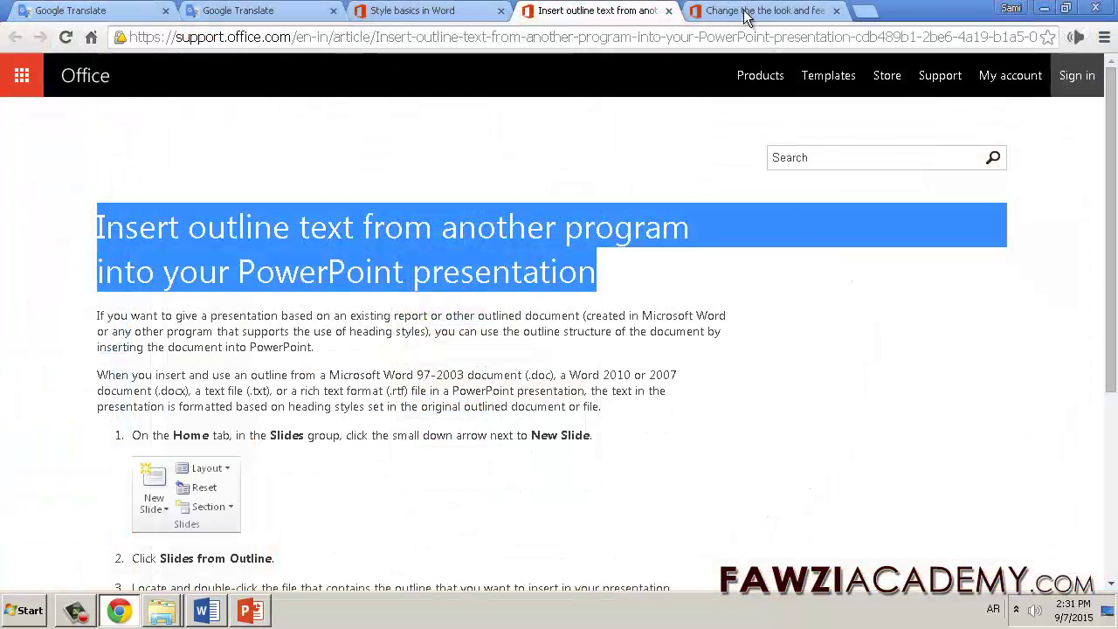
{"action": "left_click", "coordinate": [736, 12]}
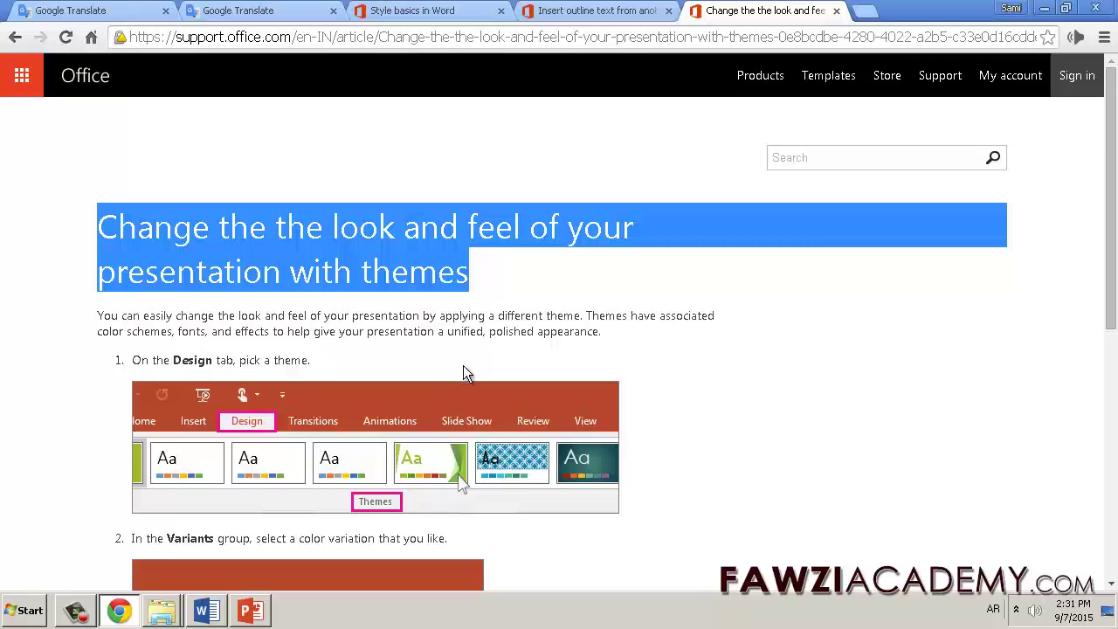
{"action": "scroll", "coordinate": [463, 365], "scroll_direction": "down", "scroll_amount": 2}
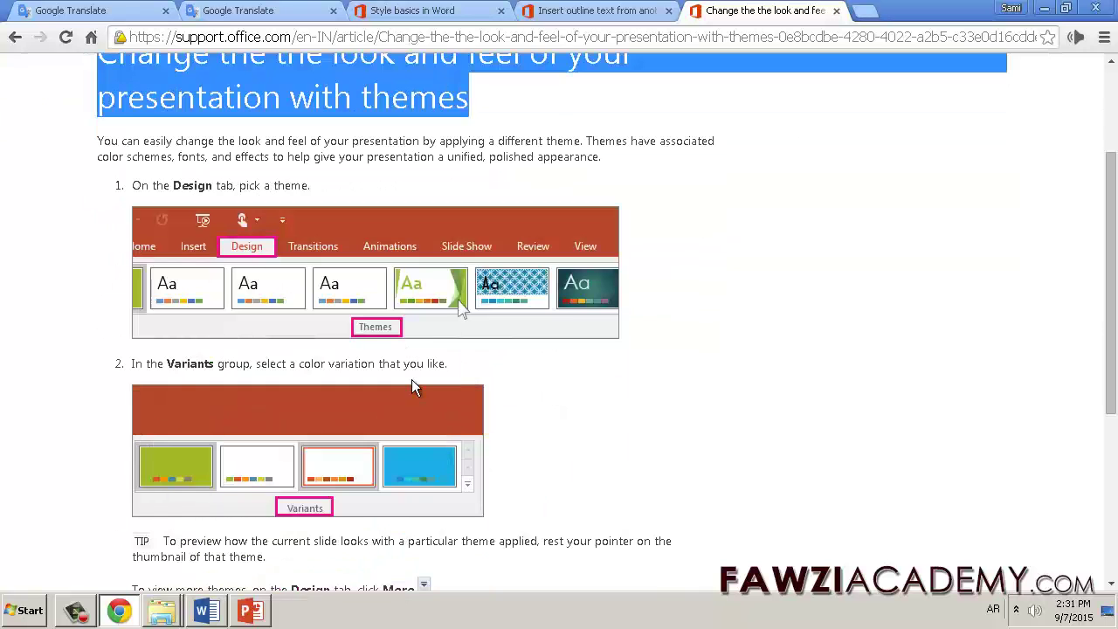
{"action": "scroll", "coordinate": [524, 363], "scroll_direction": "down", "scroll_amount": 2}
{"action": "left_click", "coordinate": [67, 248]}
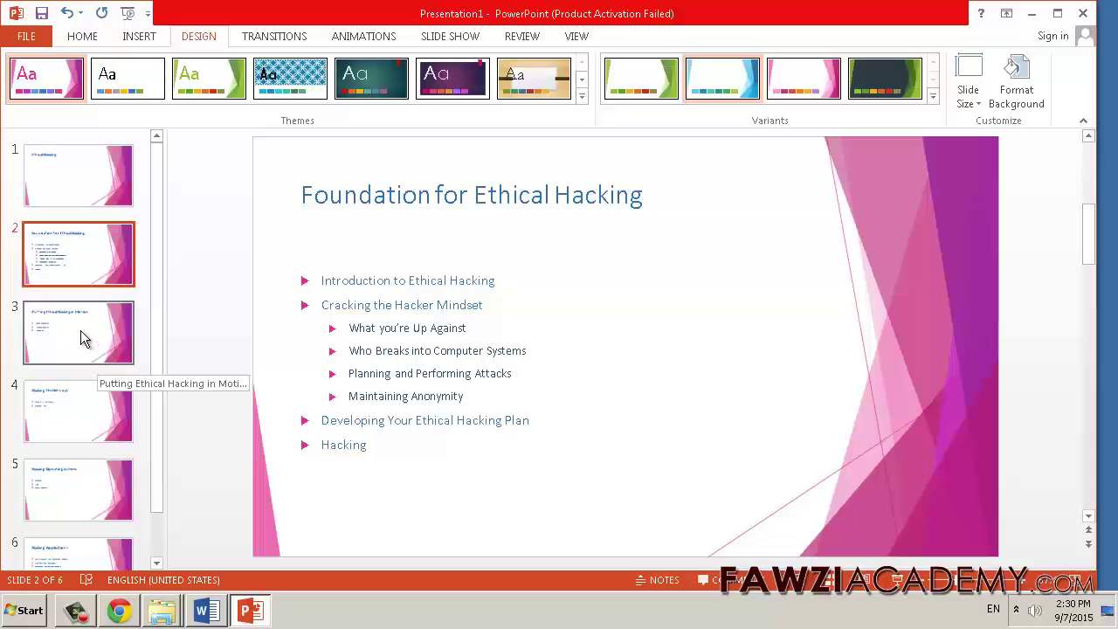
Review the pink slides from 'Putting Ethical Hacking in Motion' to 'Hacking Applications', then show Slide Show options
{"action": "left_click", "coordinate": [80, 330]}
{"action": "key", "text": "Down"}
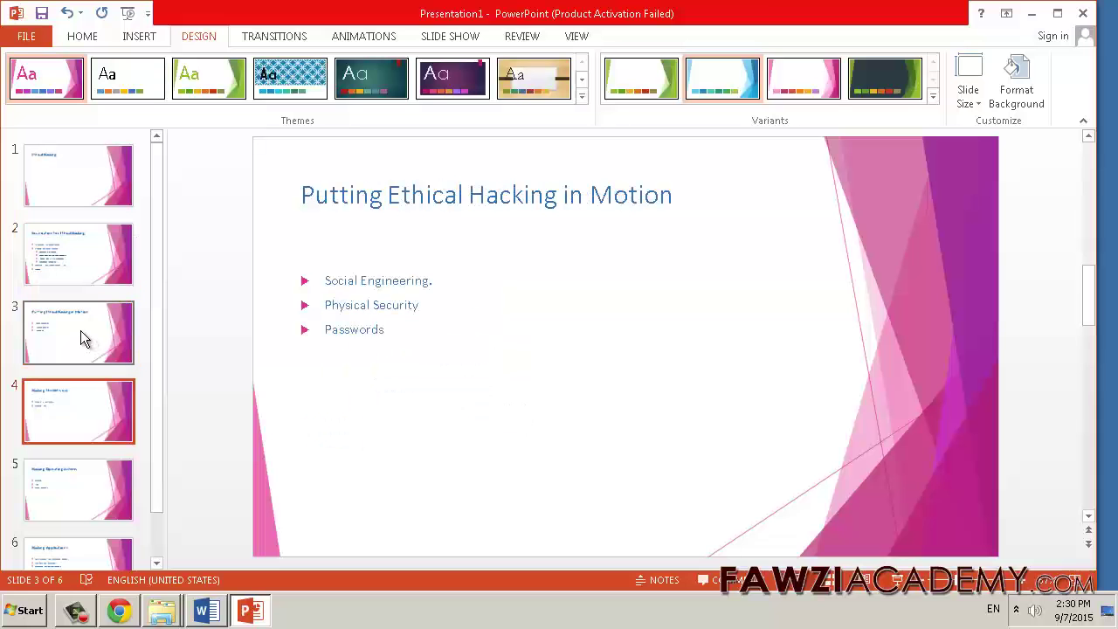
{"action": "key", "text": "Down"}
{"action": "key", "text": "Down"}
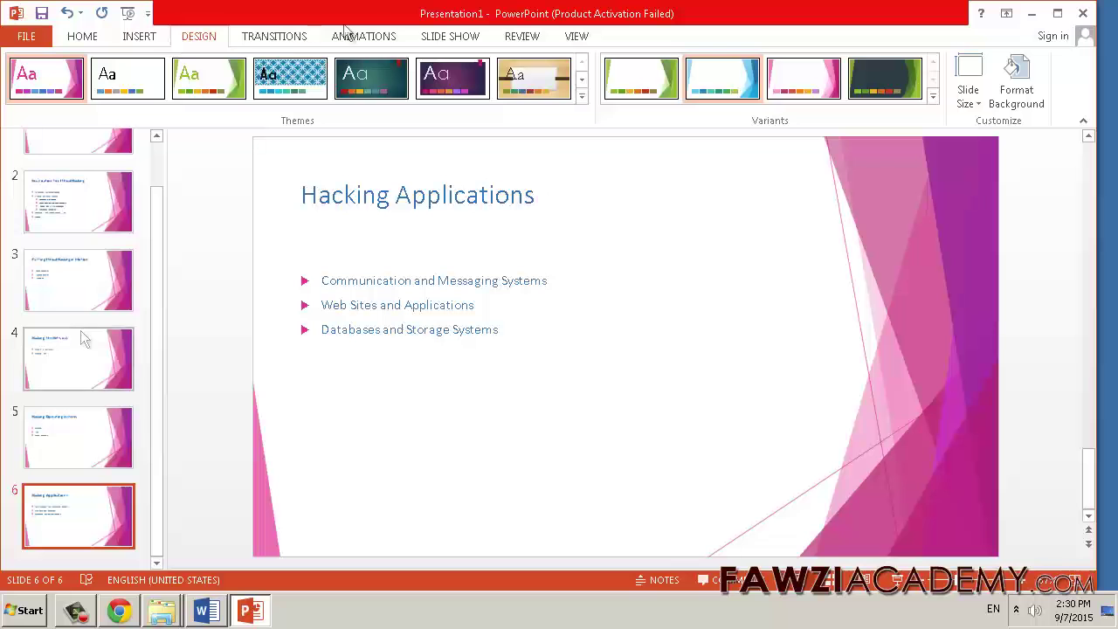
{"action": "left_click", "coordinate": [437, 39]}
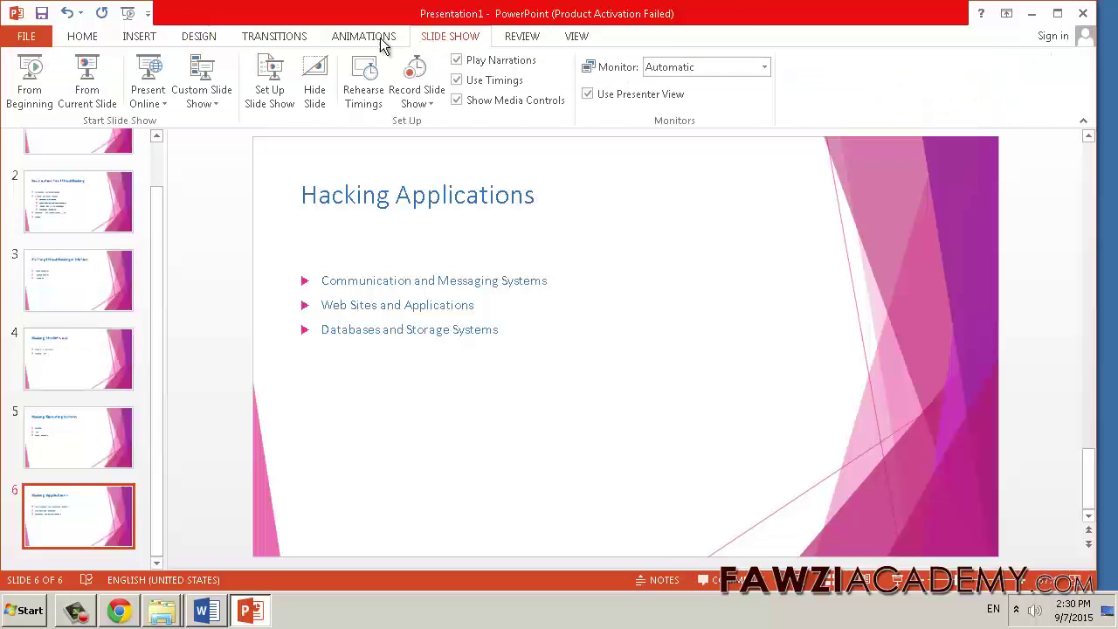
Start the slide show from the first slide and advance past Putting Ethical Hacking in Motion to Hacking the Network
{"action": "left_click", "coordinate": [26, 90]}
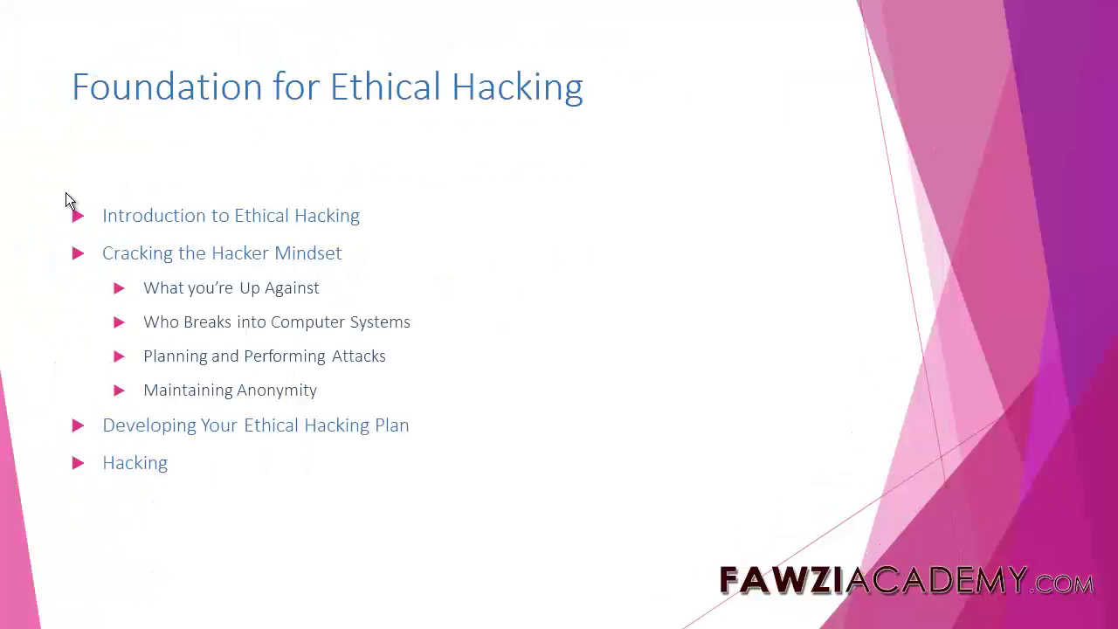
{"action": "left_click", "coordinate": [66, 194]}
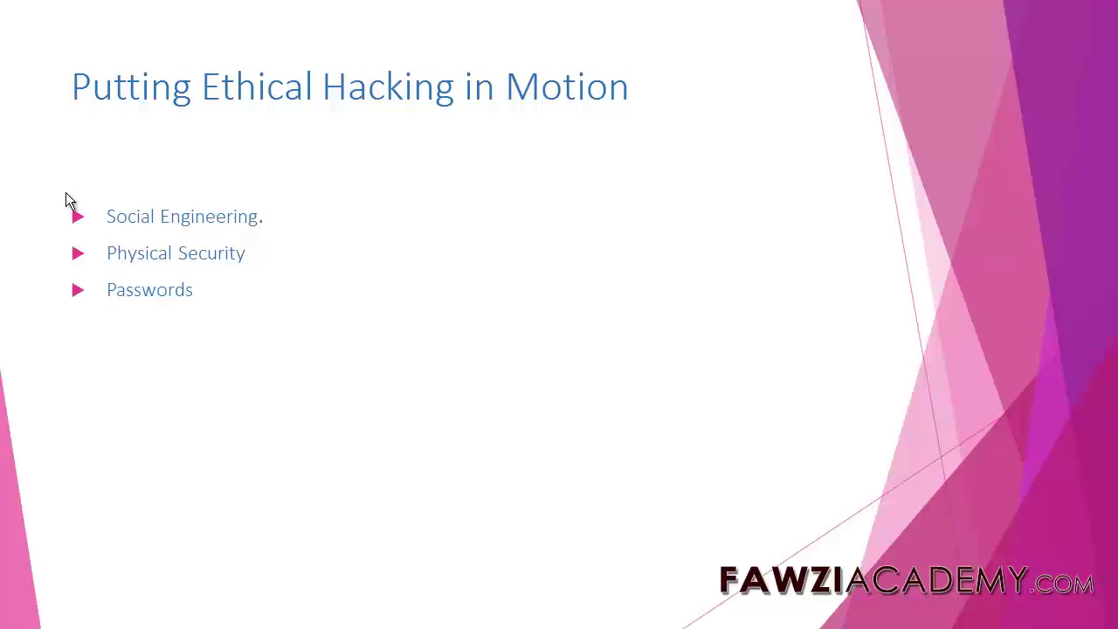
{"action": "left_click", "coordinate": [67, 194]}
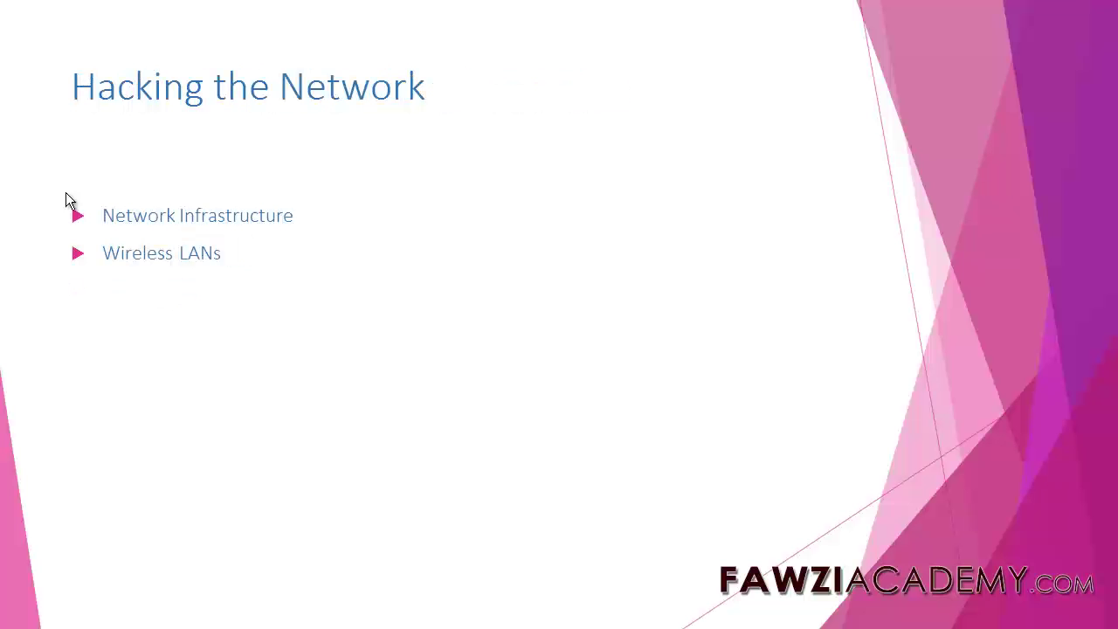